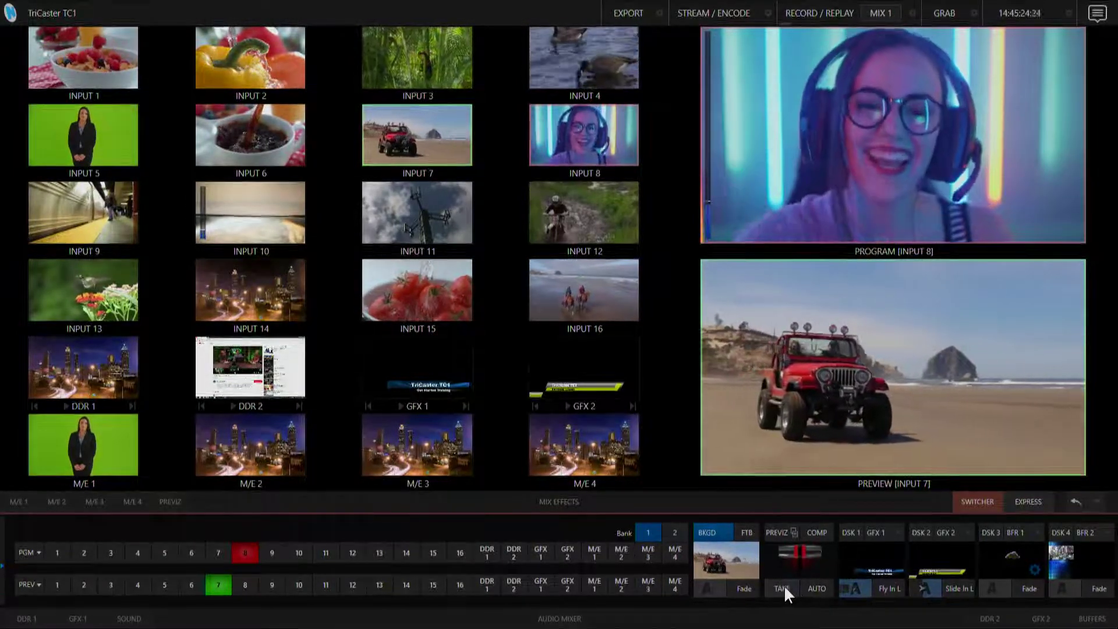
Cut between the host and jeep shots, dissolve with the T-bar, then auto-transition to the jeep.
{"action": "left_click", "coordinate": [784, 584]}
{"action": "left_click", "coordinate": [786, 585]}
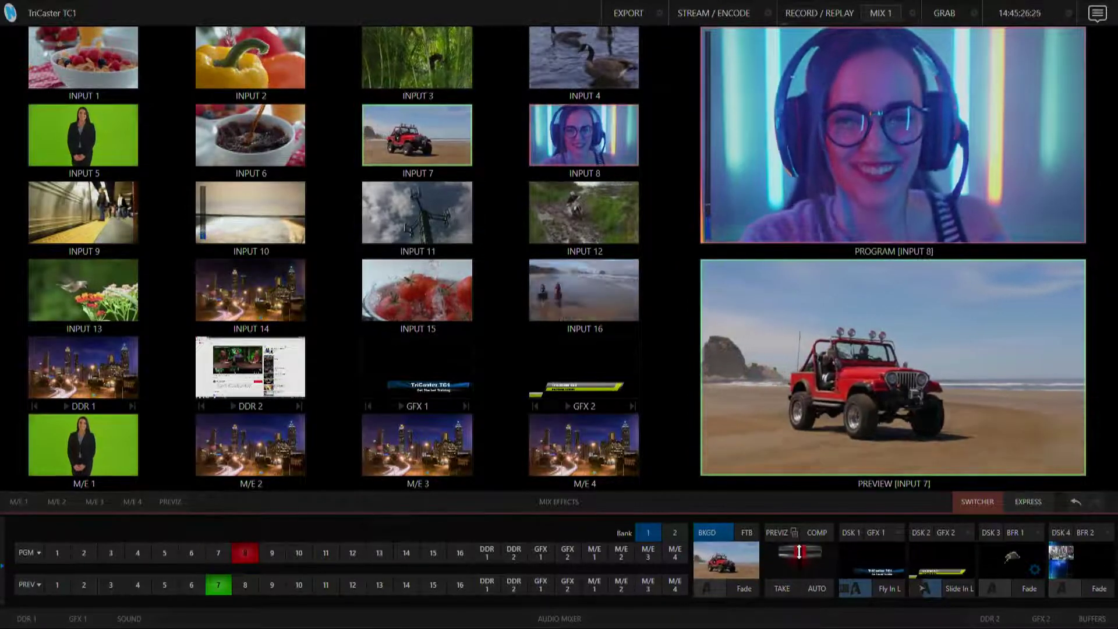
{"action": "mouse_move", "coordinate": [799, 553]}
{"action": "left_mouse_down"}
{"action": "mouse_move", "coordinate": [789, 614]}
{"action": "mouse_move", "coordinate": [795, 545]}
{"action": "left_mouse_up"}
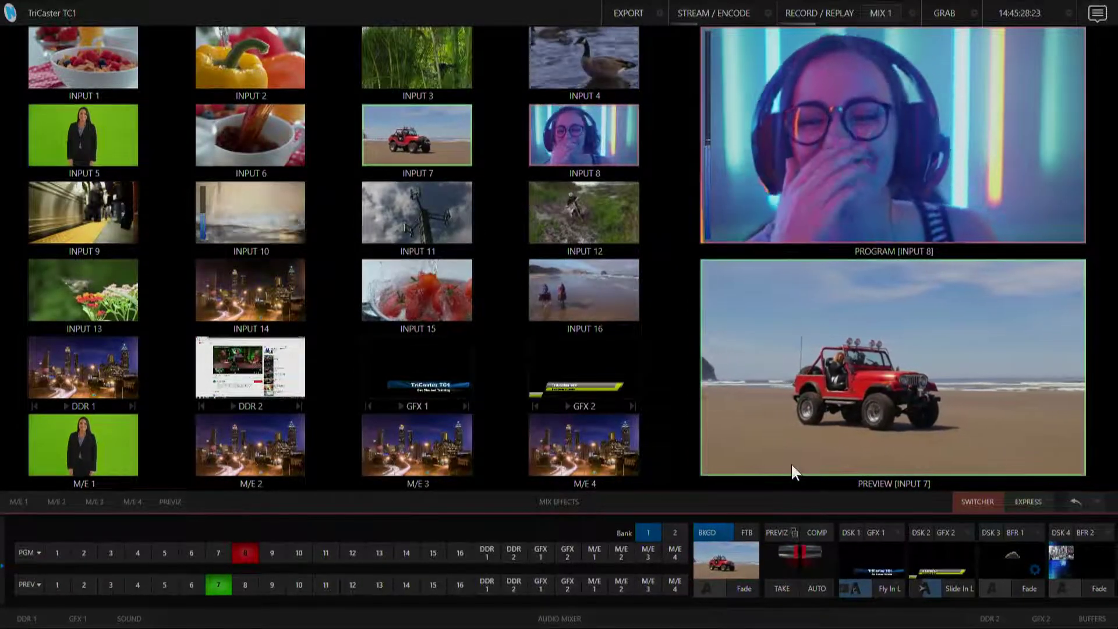
{"action": "key", "text": "space"}
{"action": "key", "text": "space"}
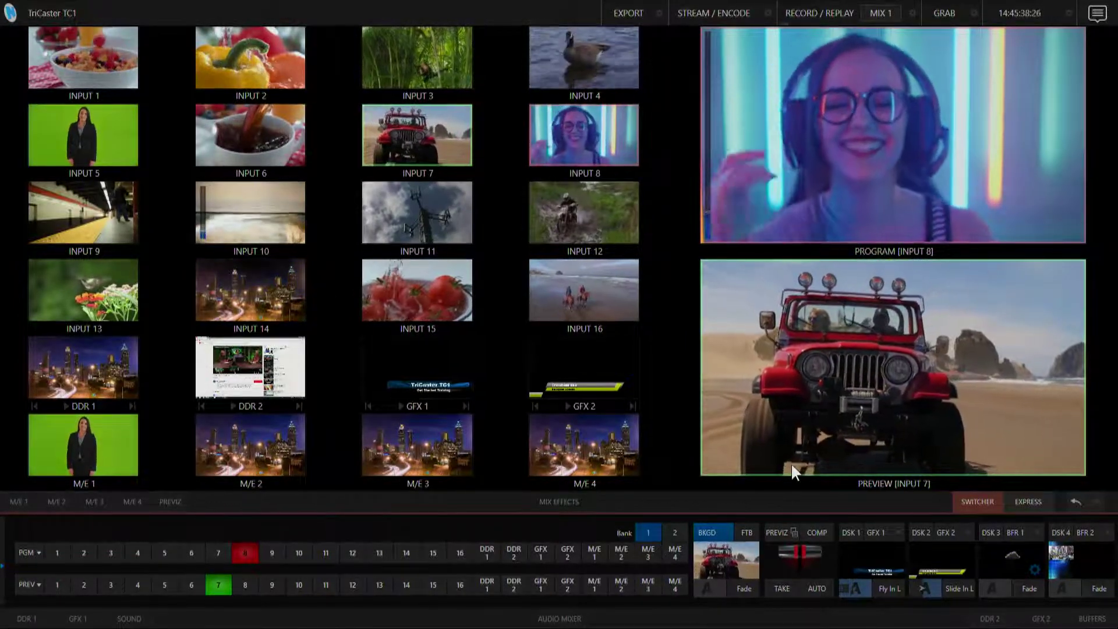
{"action": "mouse_move", "coordinate": [792, 465]}
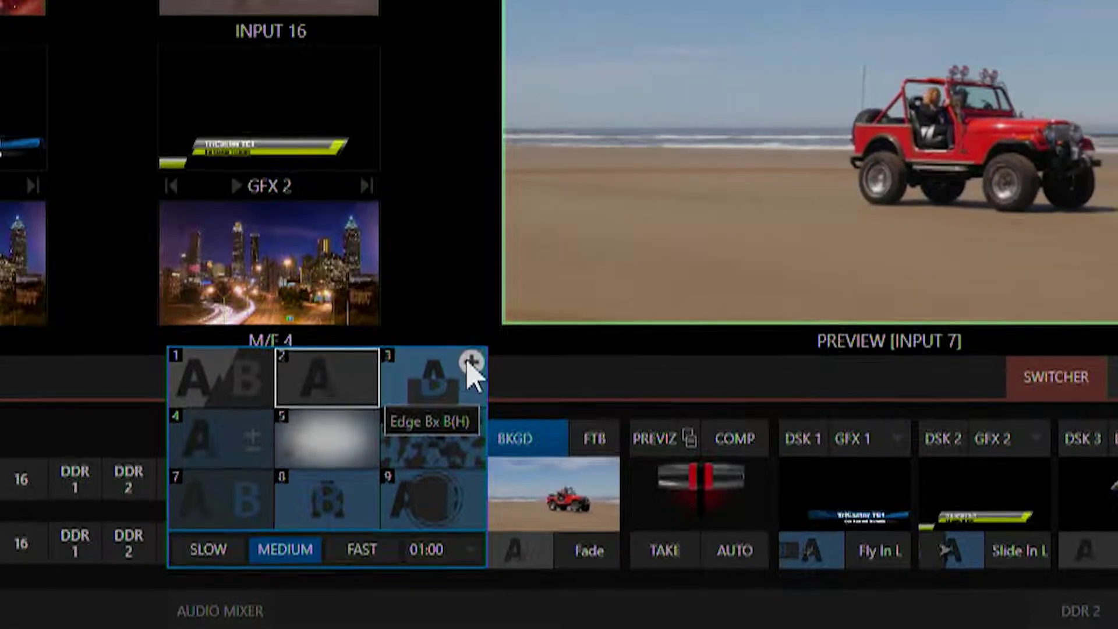
Load Fades > Flash into transition slot 3 and auto-transition the jeep (Input 7) to Program.
{"action": "left_click", "coordinate": [472, 363]}
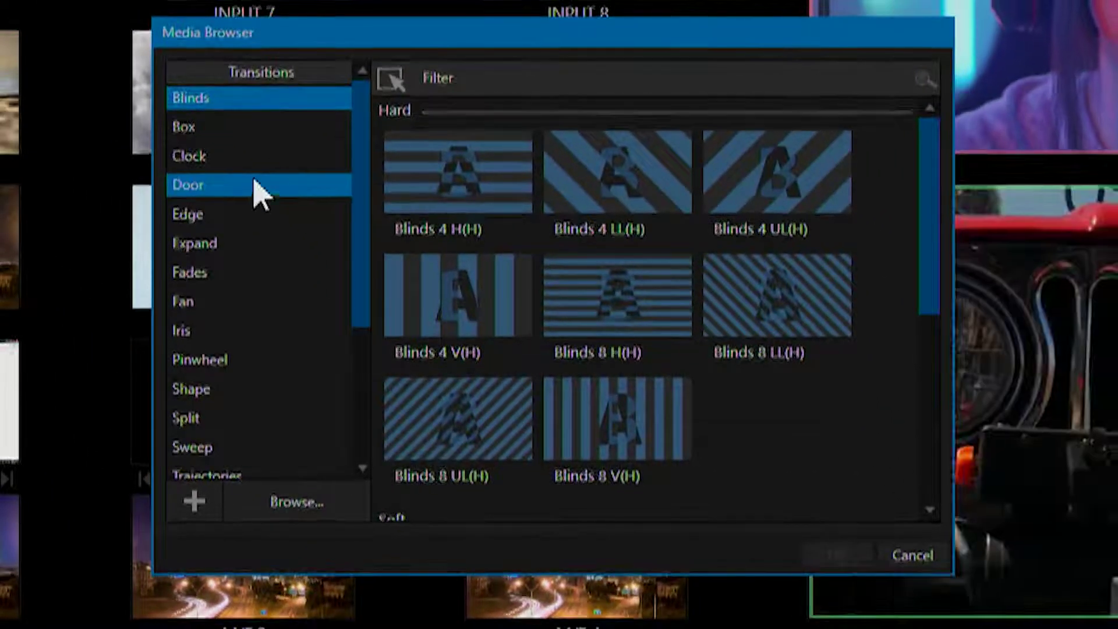
{"action": "left_click", "coordinate": [261, 126]}
{"action": "left_click", "coordinate": [261, 156]}
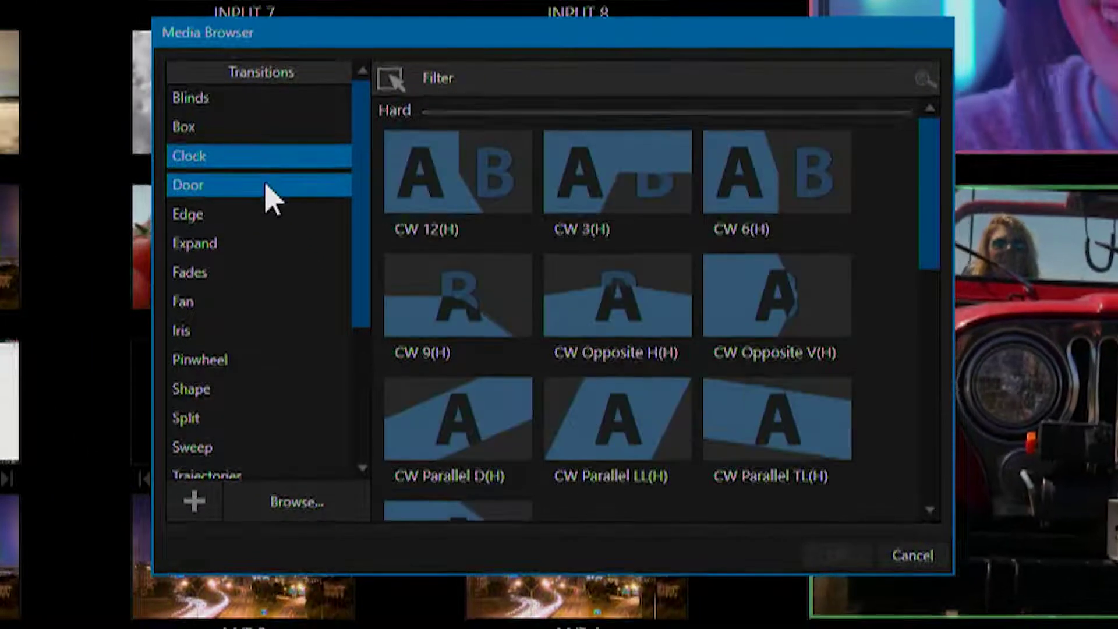
{"action": "left_click", "coordinate": [269, 188]}
{"action": "left_click", "coordinate": [265, 215]}
{"action": "left_click", "coordinate": [261, 243]}
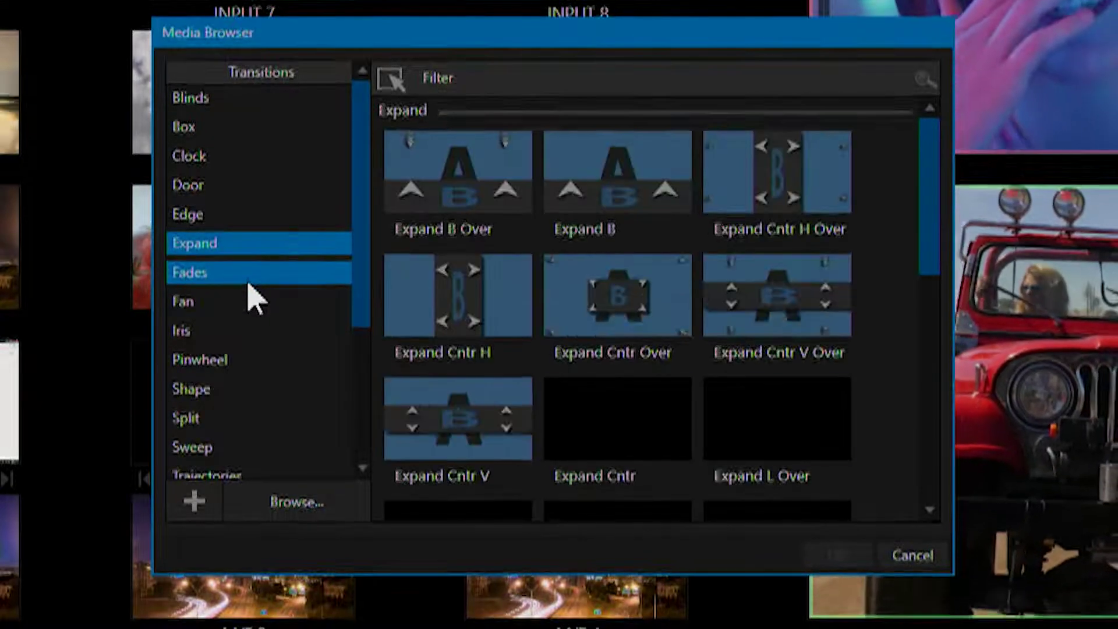
{"action": "left_click", "coordinate": [249, 284]}
{"action": "left_click", "coordinate": [253, 300]}
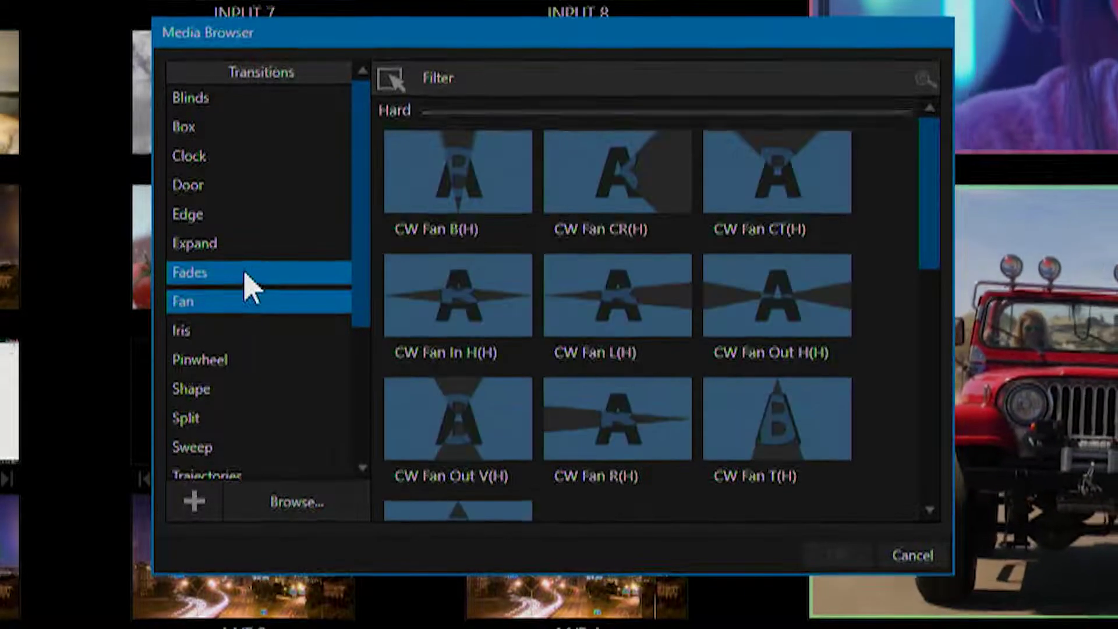
{"action": "left_click", "coordinate": [257, 274]}
{"action": "left_click", "coordinate": [620, 442]}
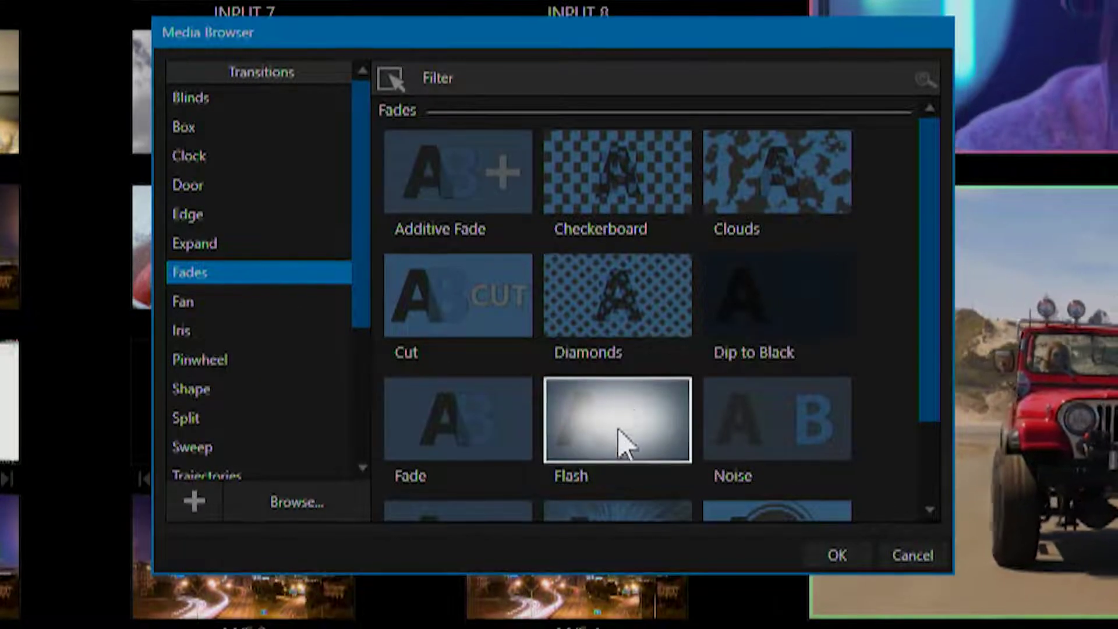
{"action": "left_click", "coordinate": [836, 556]}
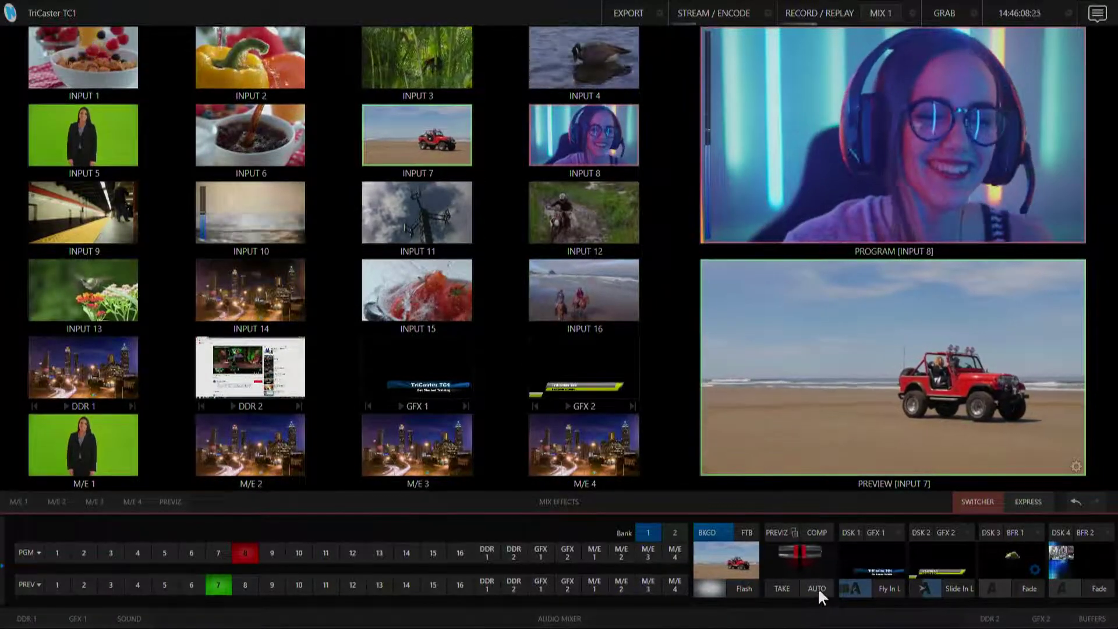
{"action": "left_click", "coordinate": [818, 587]}
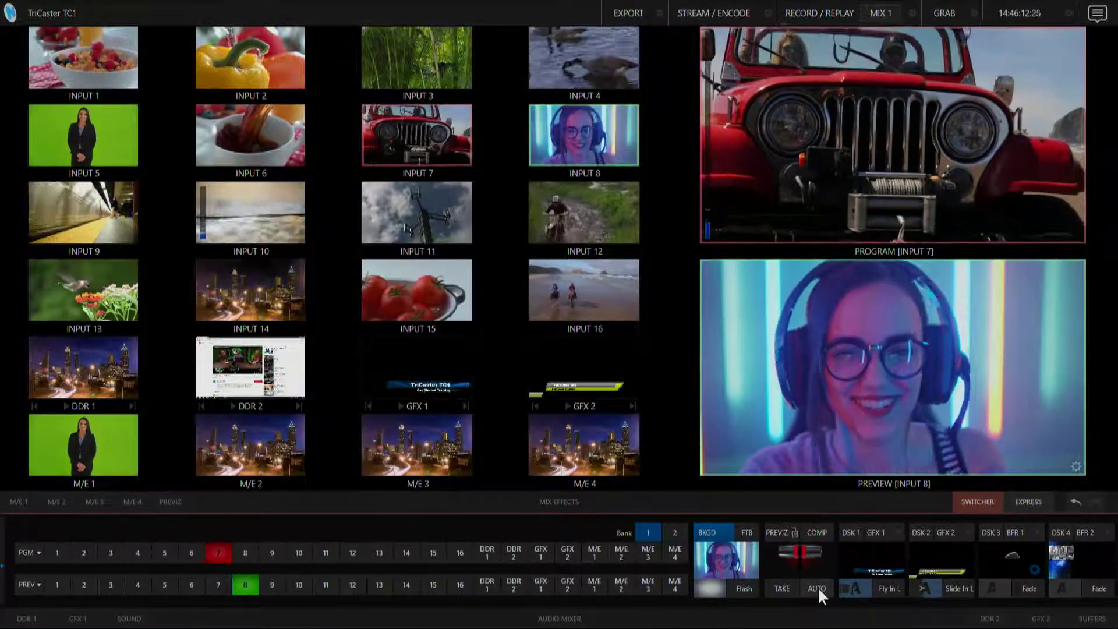
Set the background transition to Animation Stores > Finance > Dollars and run it twice with AUTO.
{"action": "left_click", "coordinate": [710, 590]}
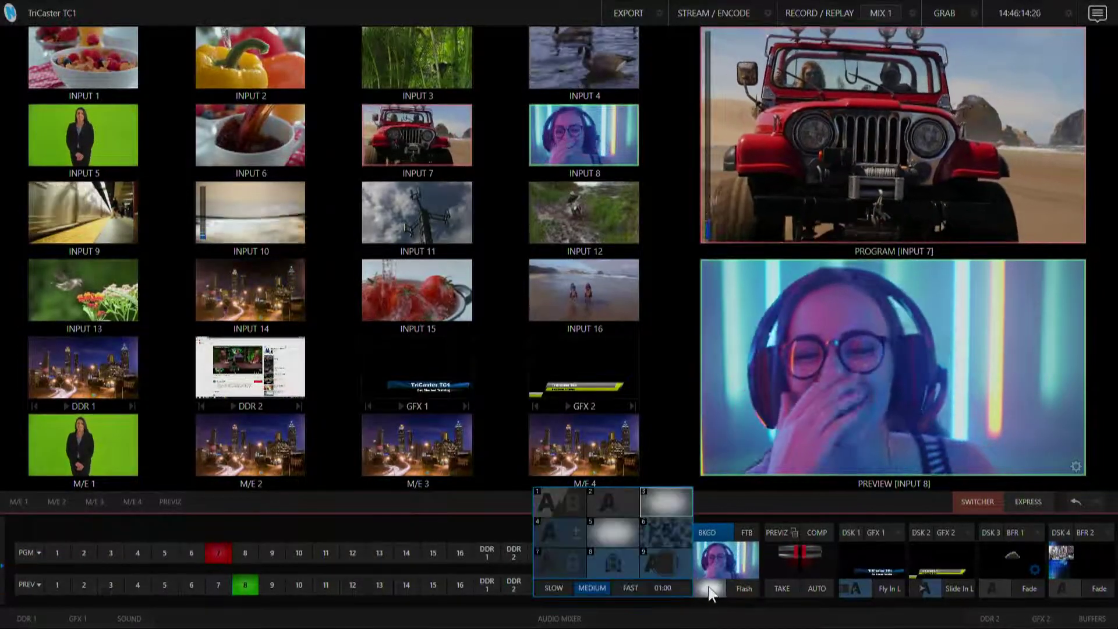
{"action": "left_click", "coordinate": [684, 521]}
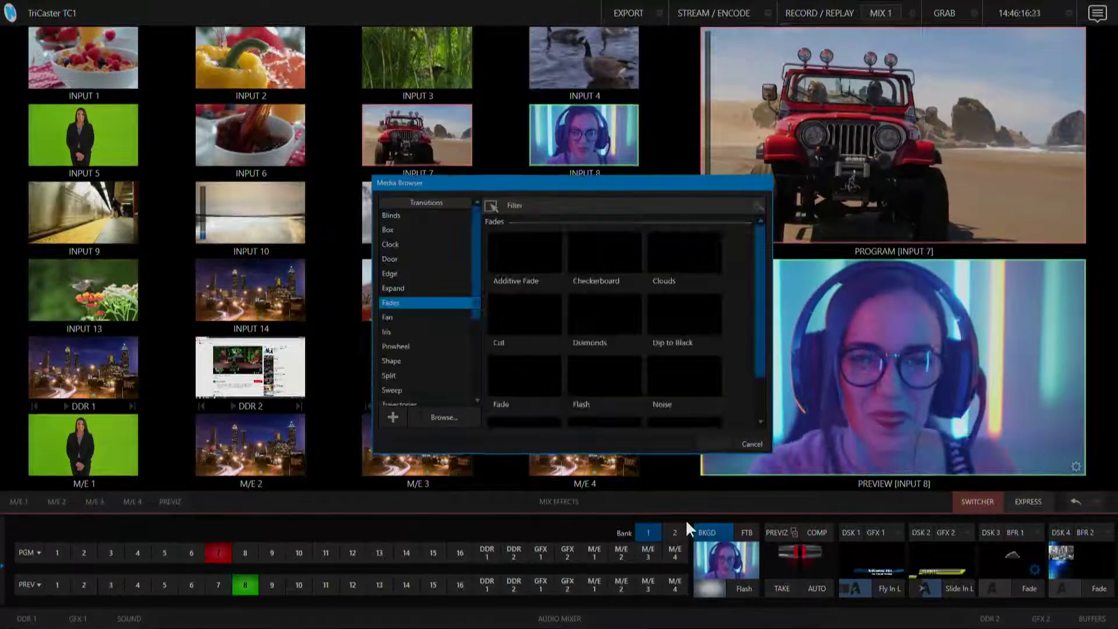
{"action": "scroll", "coordinate": [388, 330], "scroll_direction": "down", "scroll_amount": 4}
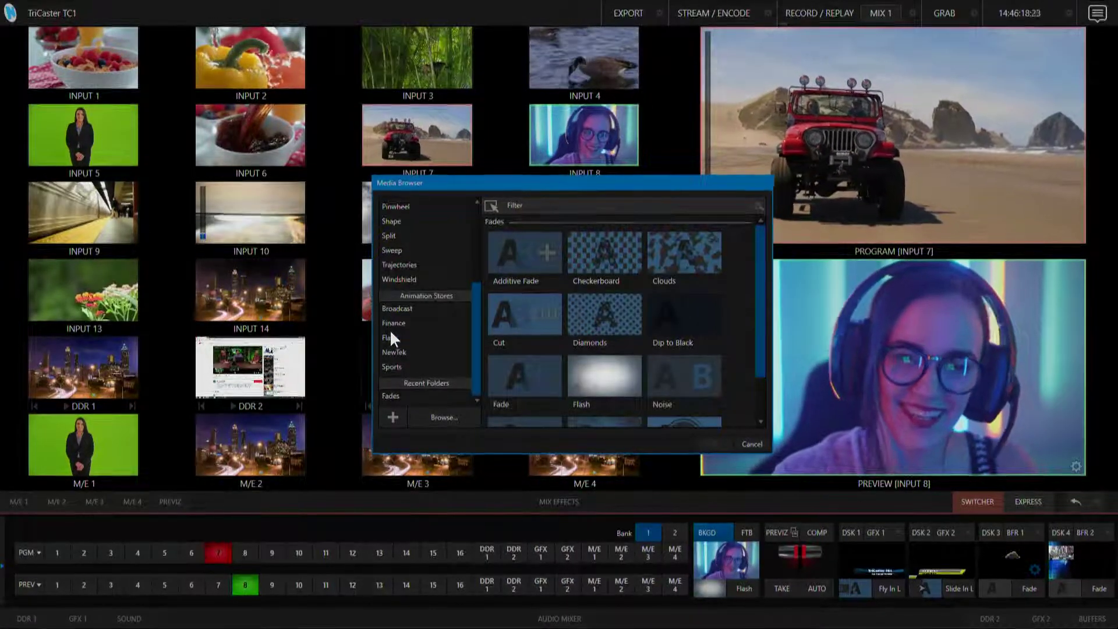
{"action": "left_click", "coordinate": [424, 352]}
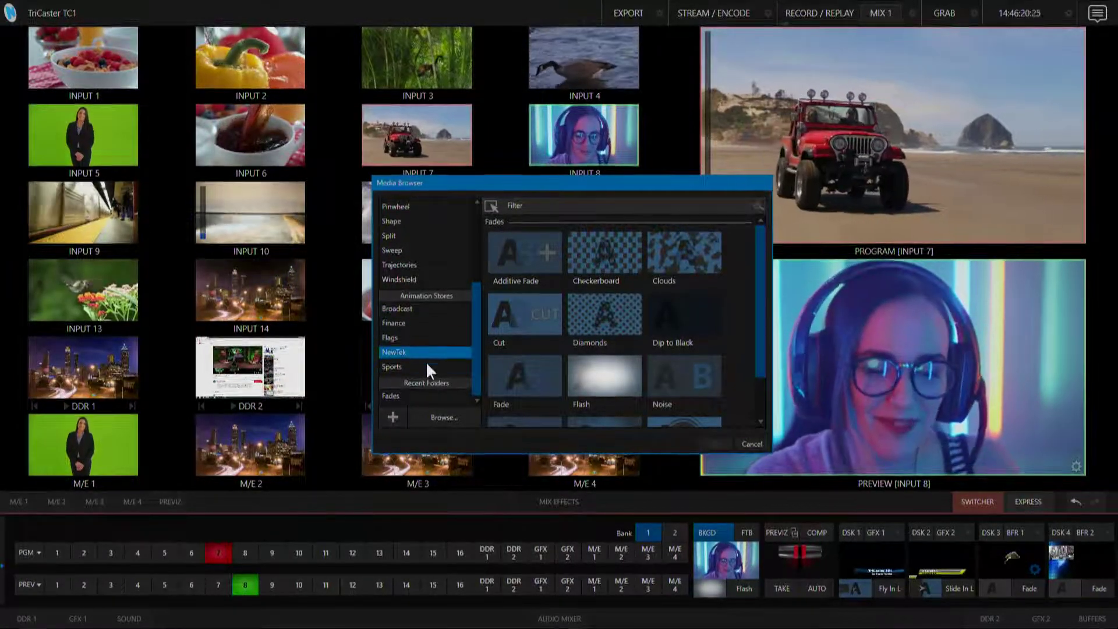
{"action": "left_click", "coordinate": [413, 323]}
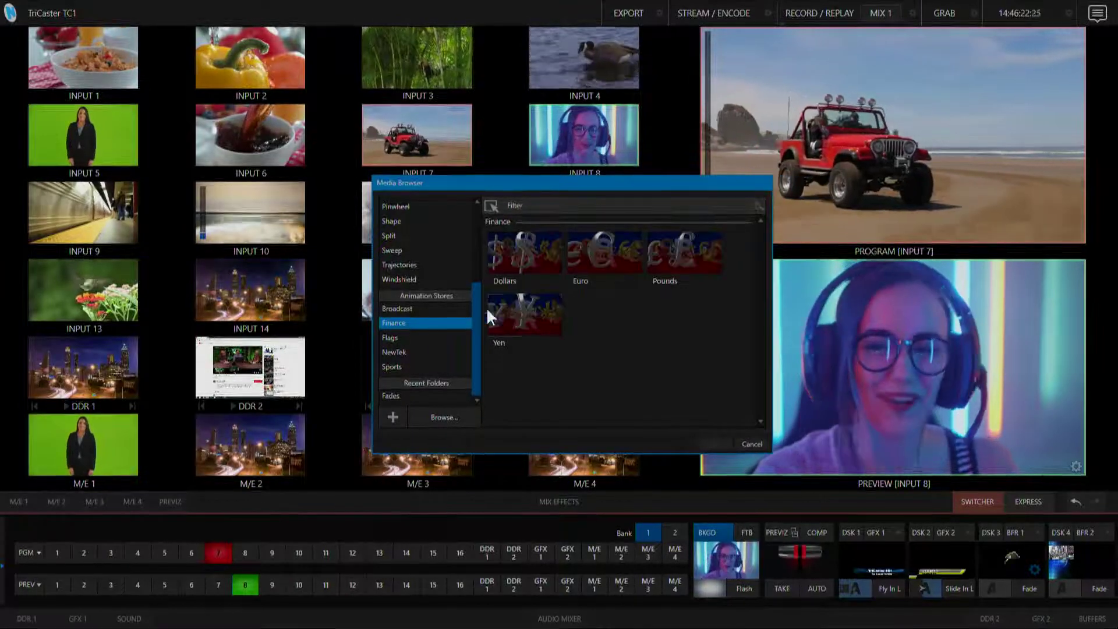
{"action": "left_click", "coordinate": [514, 254]}
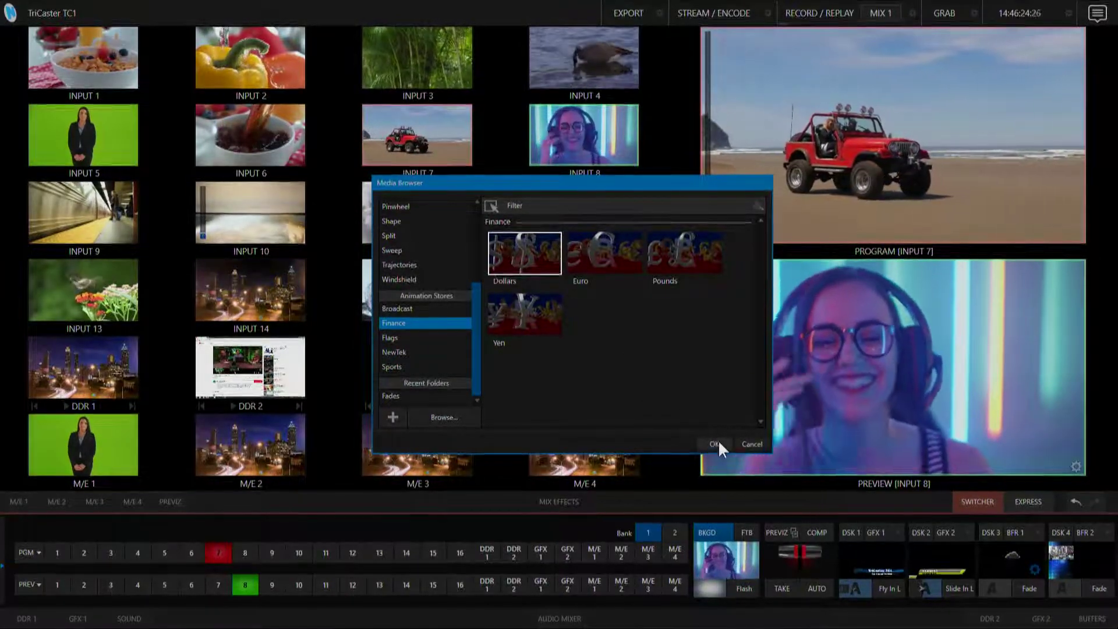
{"action": "left_click", "coordinate": [715, 444]}
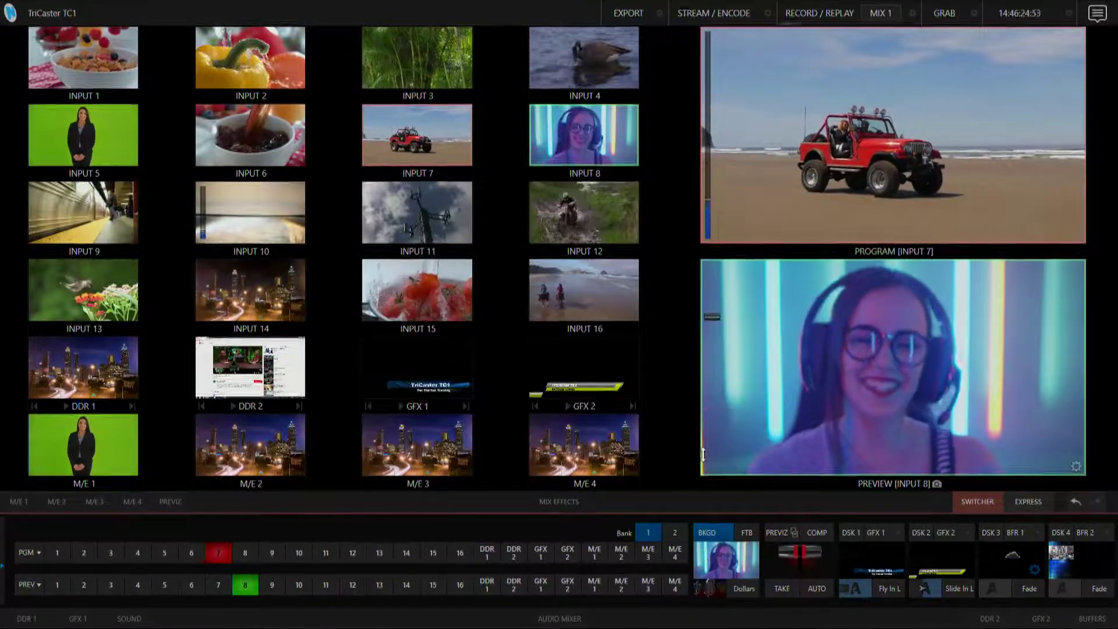
{"action": "left_click", "coordinate": [818, 588]}
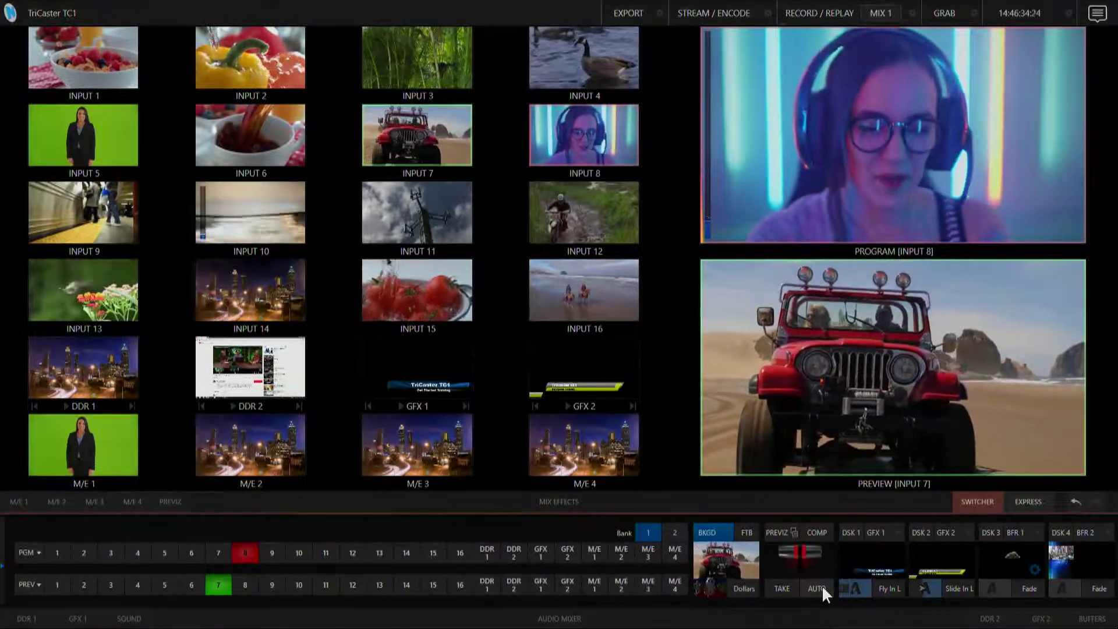
{"action": "left_click", "coordinate": [817, 588]}
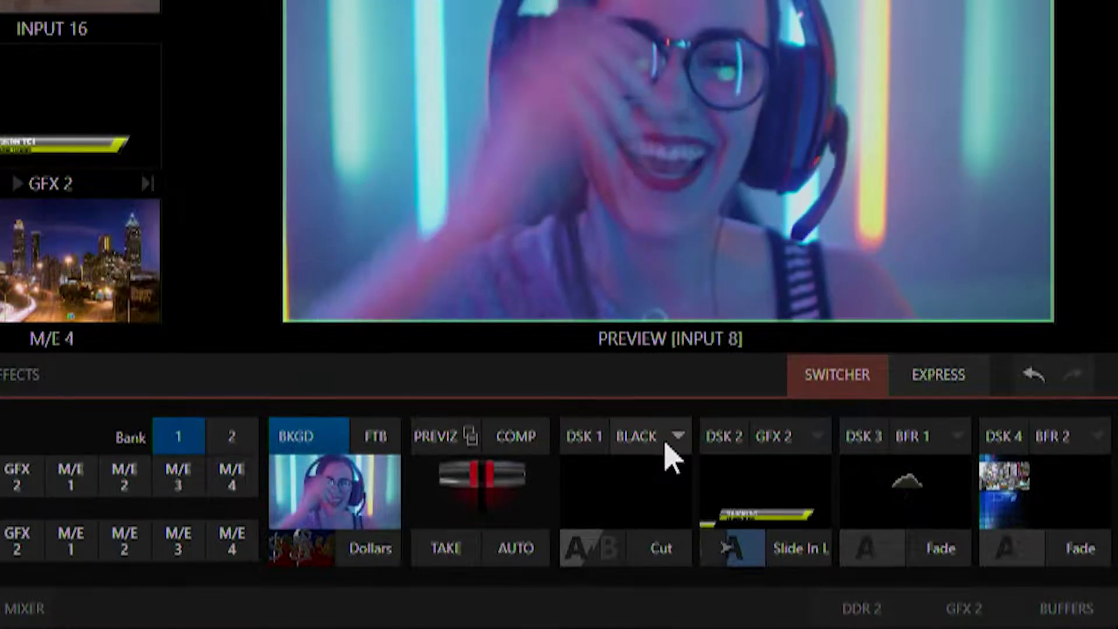
Change downstream keyer 1's source from Black to Media Players > GFX 1.
{"action": "left_click", "coordinate": [675, 442]}
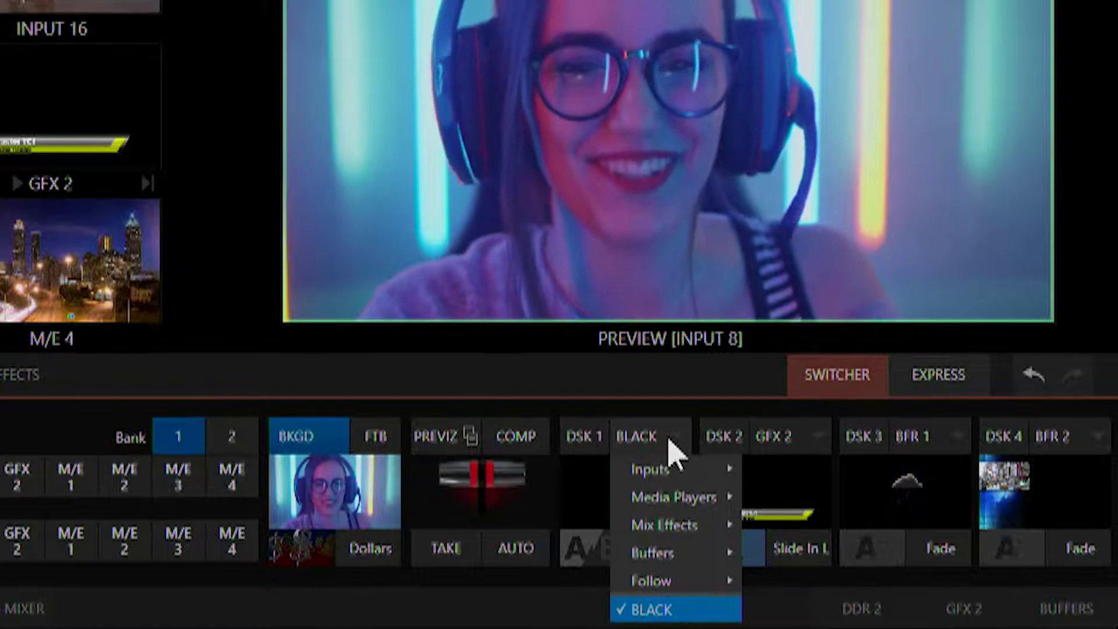
{"action": "mouse_move", "coordinate": [674, 495]}
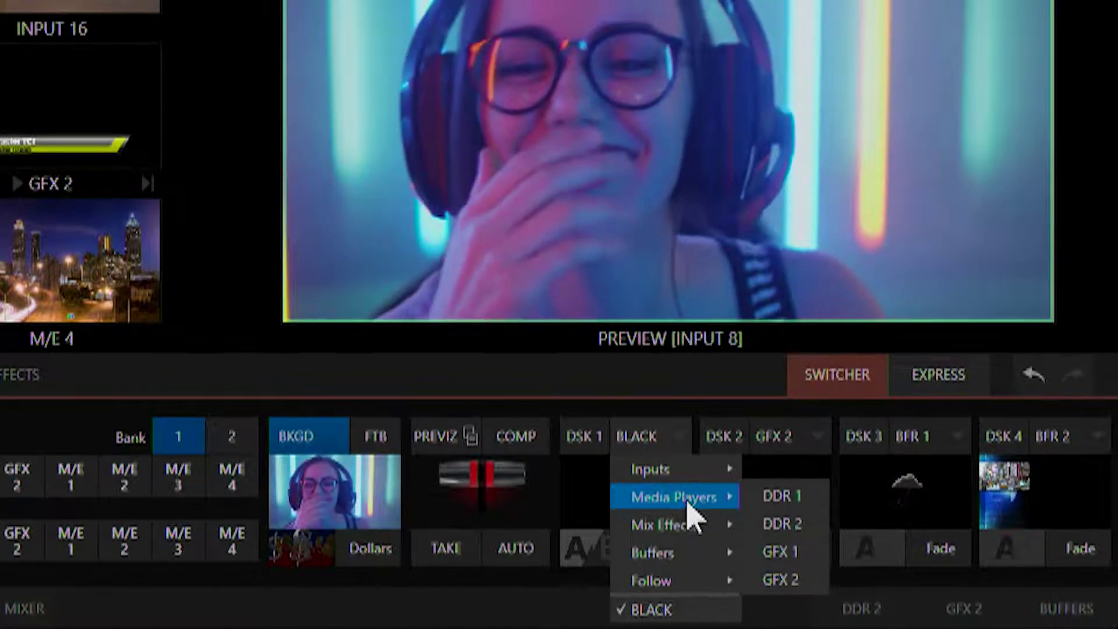
{"action": "left_click", "coordinate": [784, 551]}
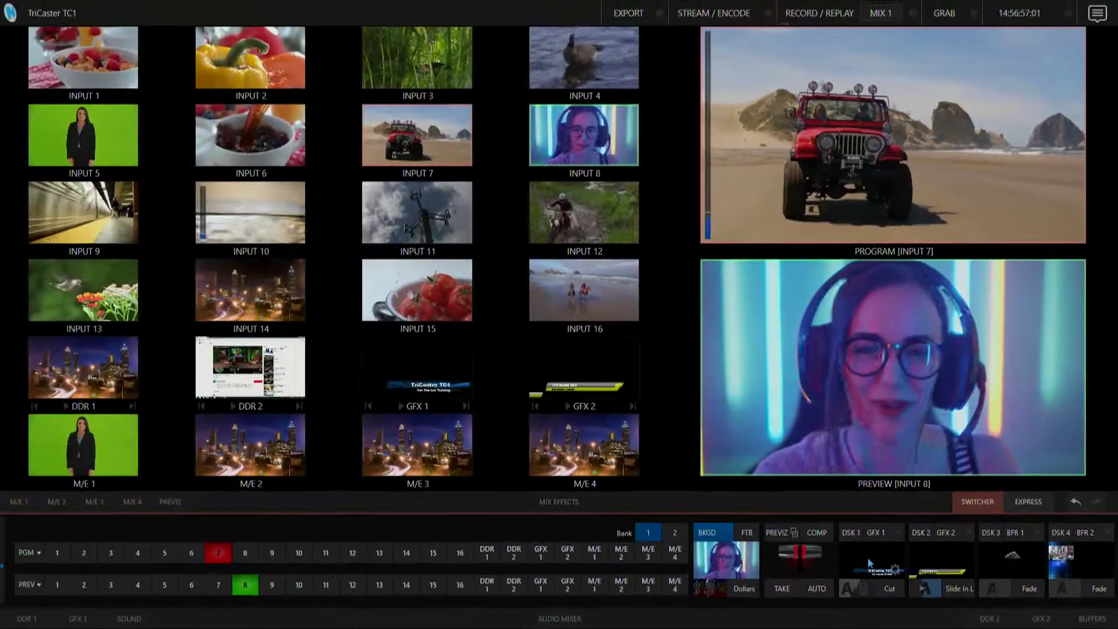
Cut the blue title on with DSK 1, slide the green lower-third on and off, then fade on the Buffer 1 cloud.
{"action": "left_click", "coordinate": [862, 584]}
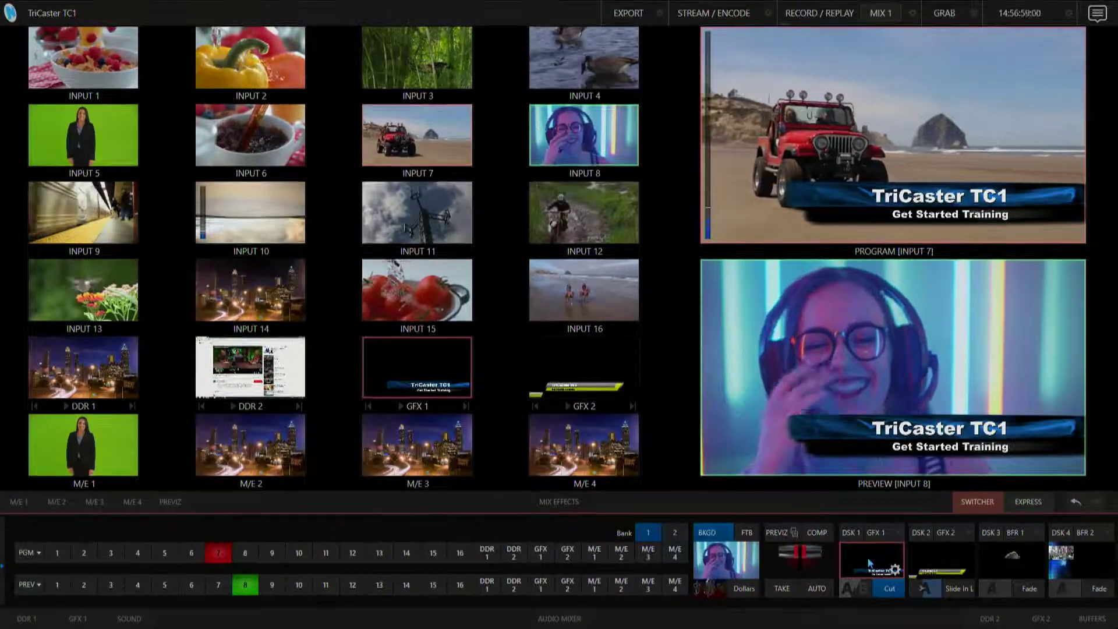
{"action": "left_click", "coordinate": [930, 554]}
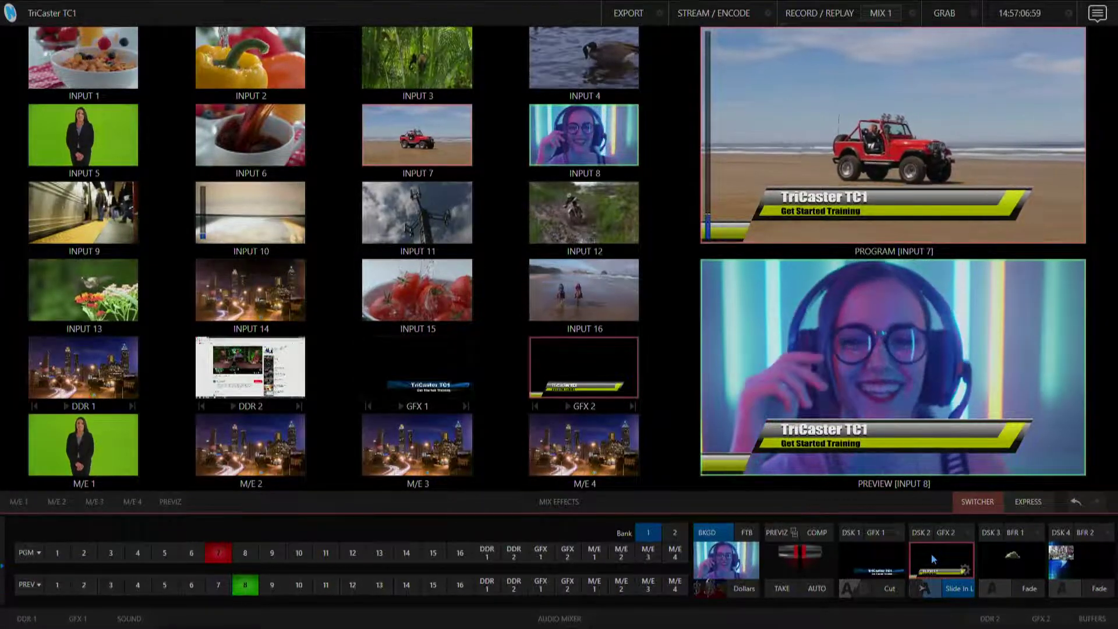
{"action": "left_click", "coordinate": [931, 553]}
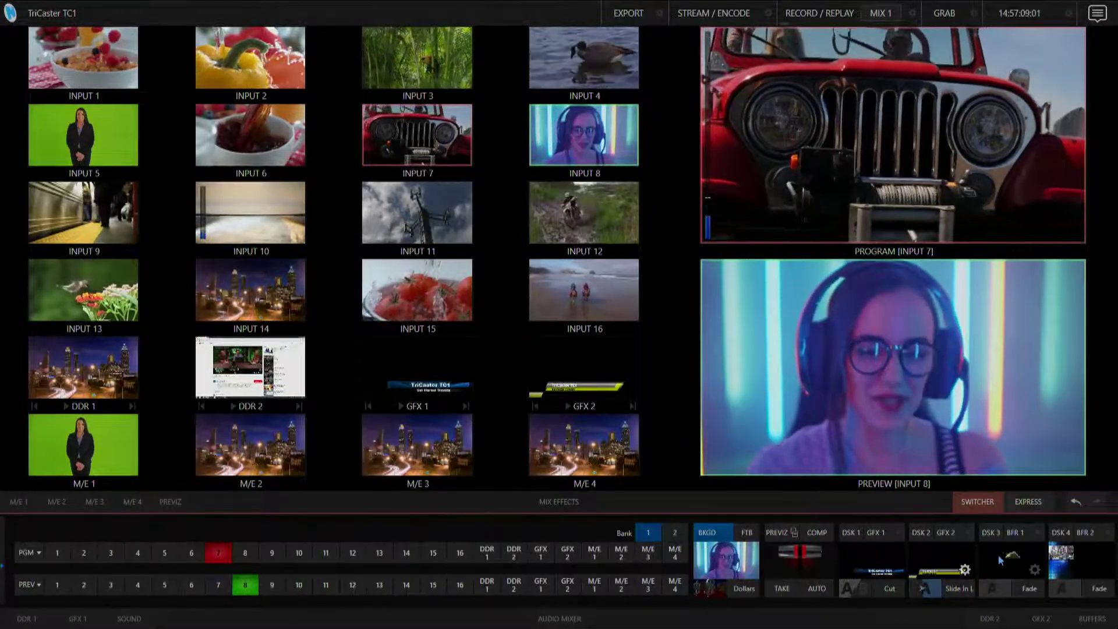
{"action": "left_click", "coordinate": [1011, 561]}
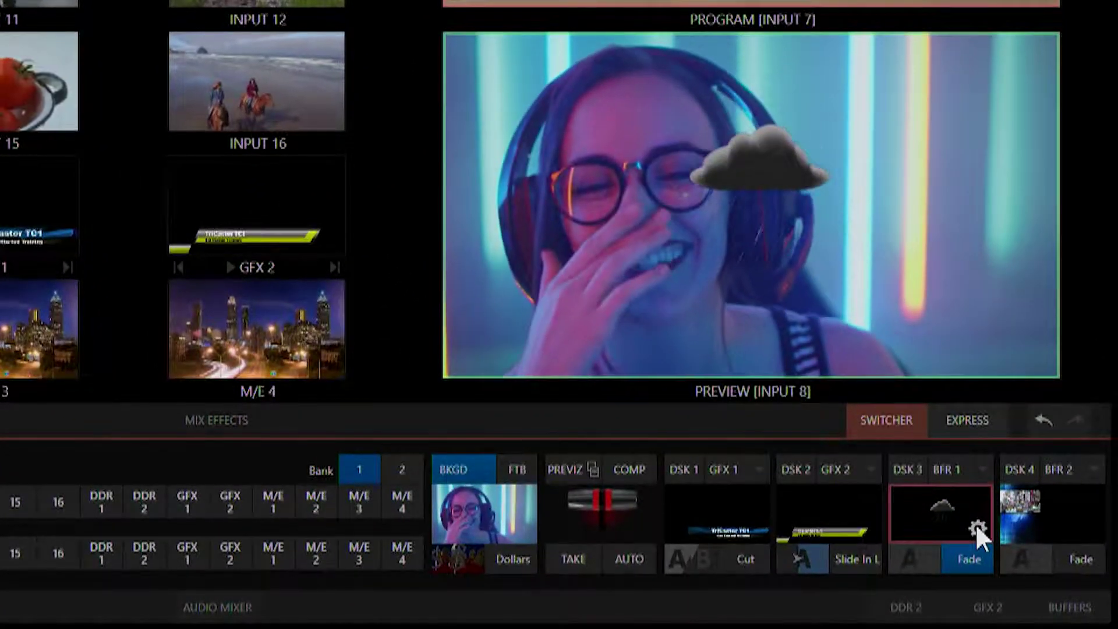
Review Buffer 1's DSK 3 Position/Crop settings, then close the panel.
{"action": "left_click", "coordinate": [976, 524]}
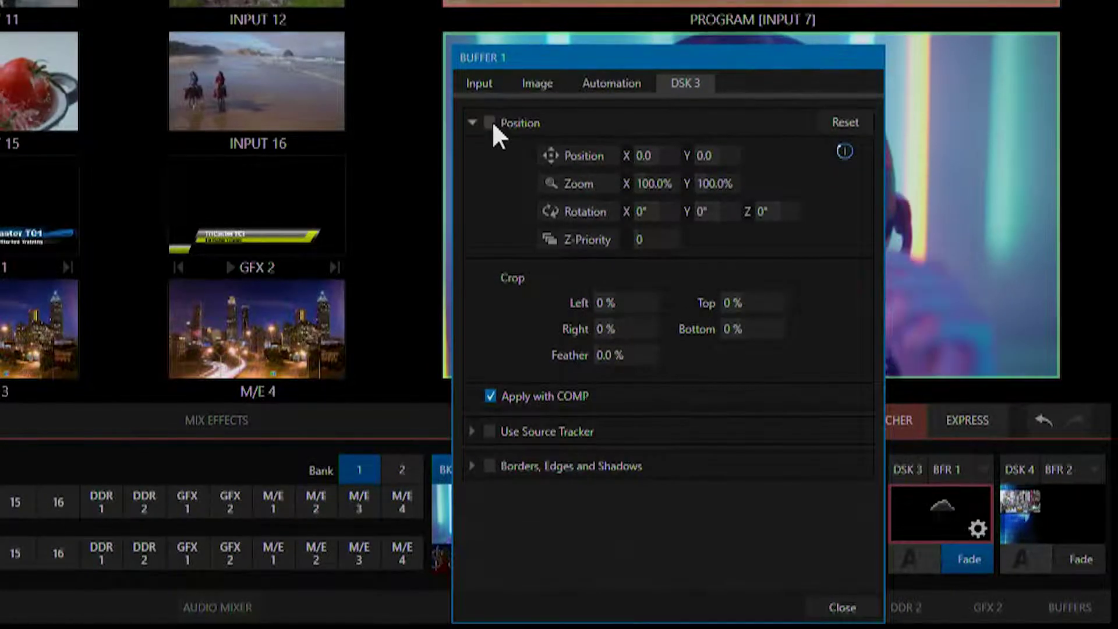
{"action": "left_click", "coordinate": [845, 611]}
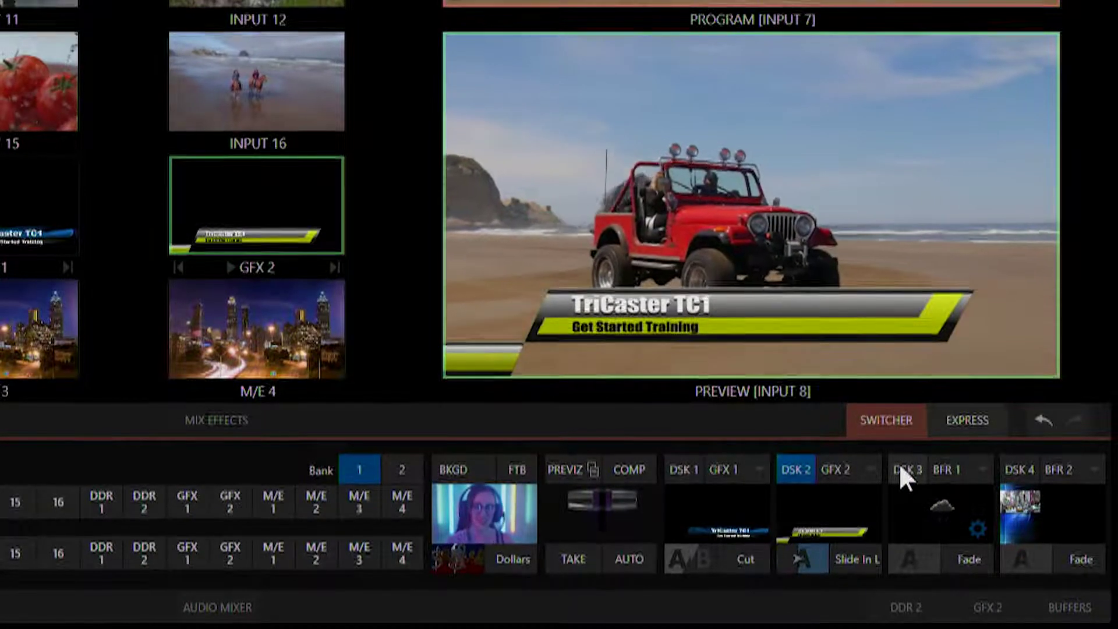
Tie the DSK 3 rain cloud and DSK 4 city overlays to the transition, then take the composite on and off twice.
{"action": "left_click", "coordinate": [902, 469]}
{"action": "left_click", "coordinate": [1023, 468]}
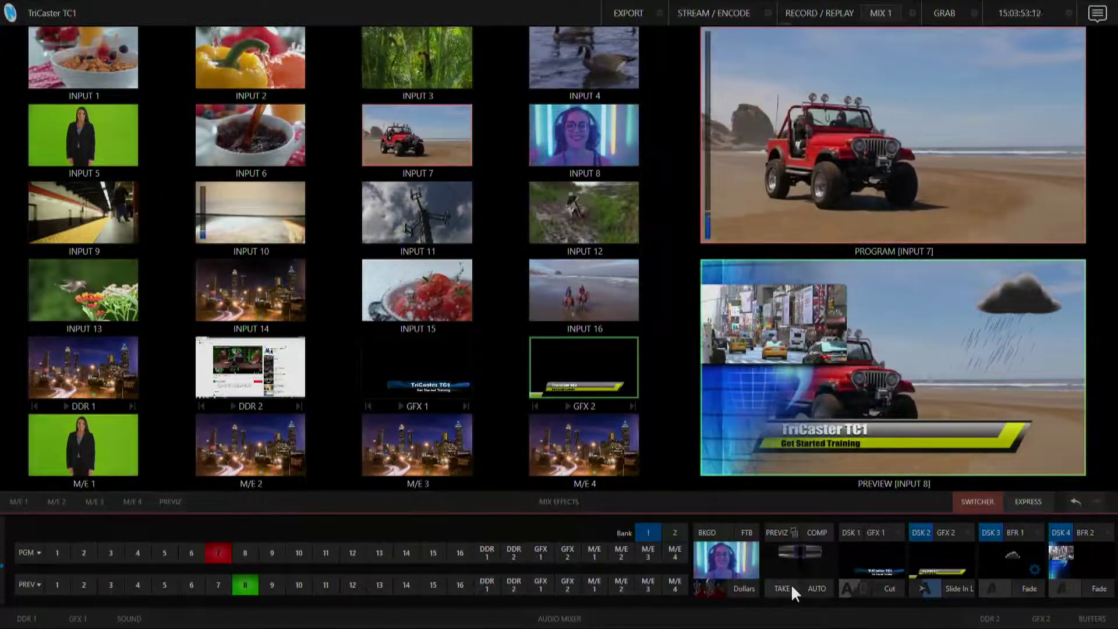
{"action": "left_click", "coordinate": [785, 586]}
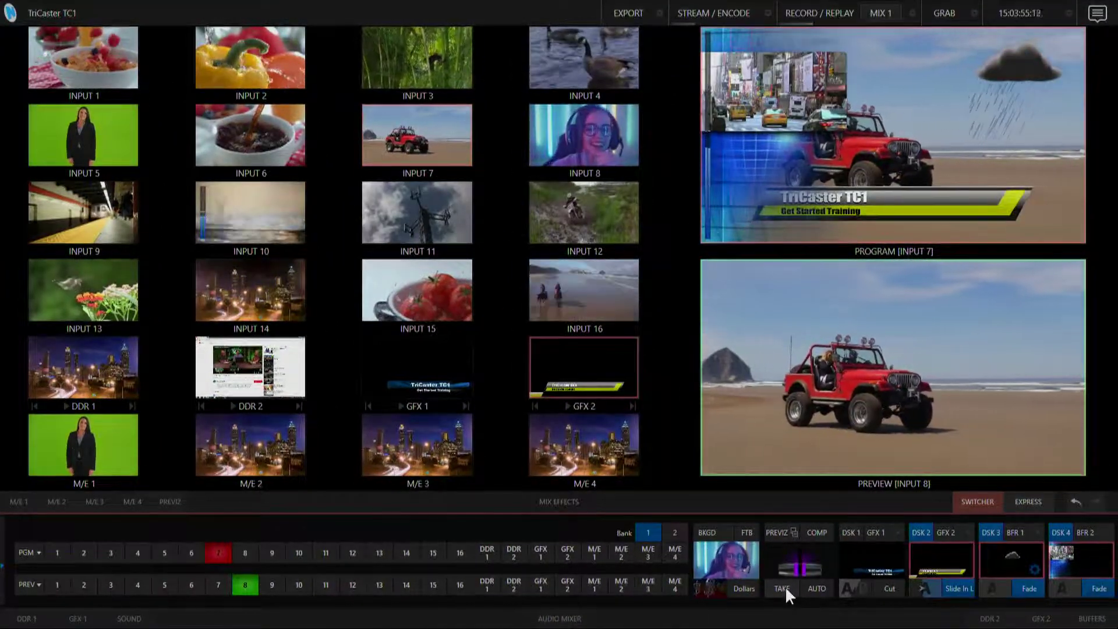
{"action": "left_click", "coordinate": [785, 586]}
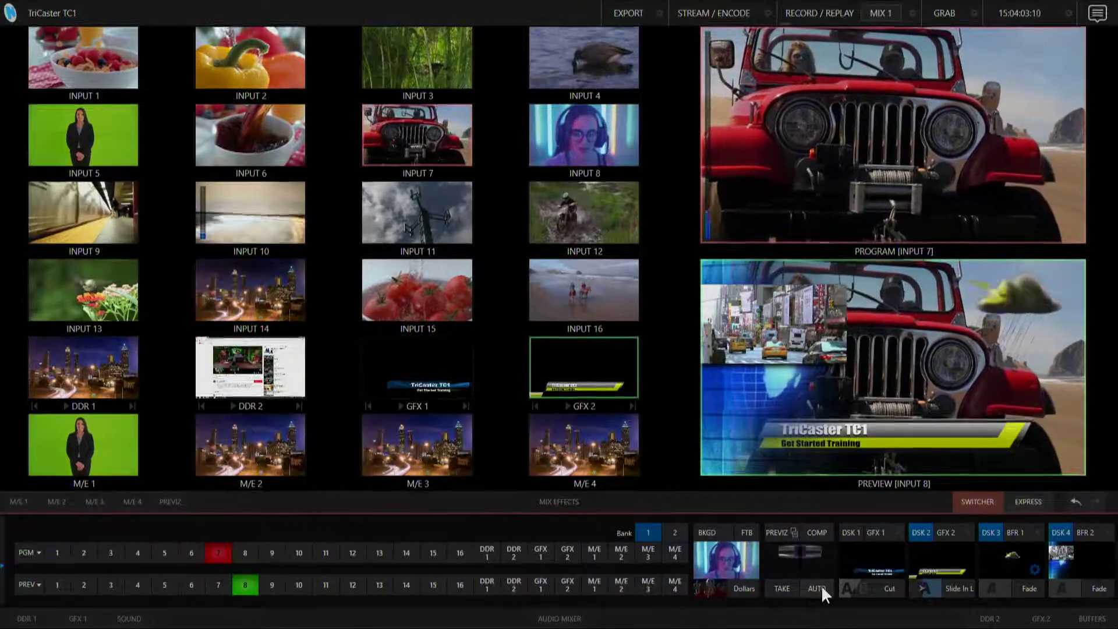
{"action": "left_click", "coordinate": [816, 589]}
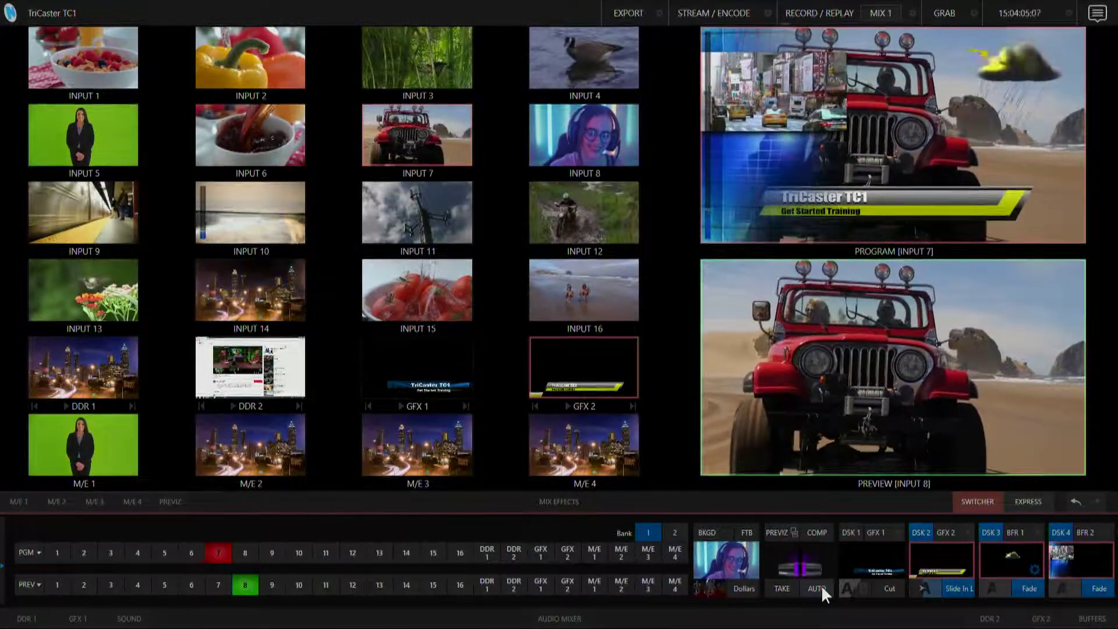
{"action": "left_click", "coordinate": [817, 589]}
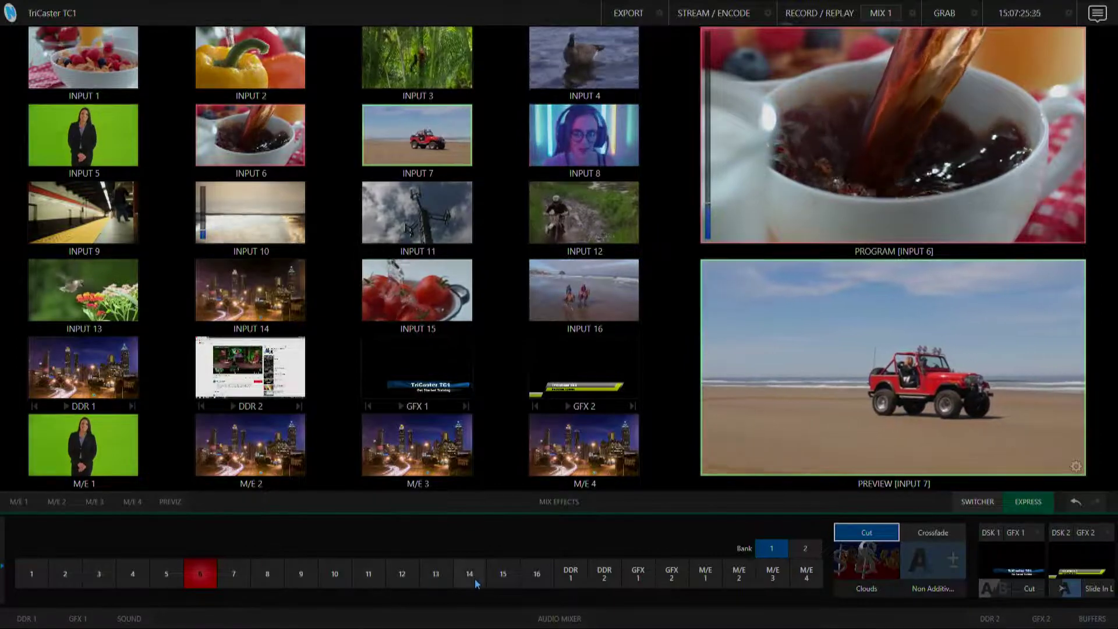
Cut Program through Inputs 7, 8, 7, 6 and 5.
{"action": "left_click", "coordinate": [234, 581]}
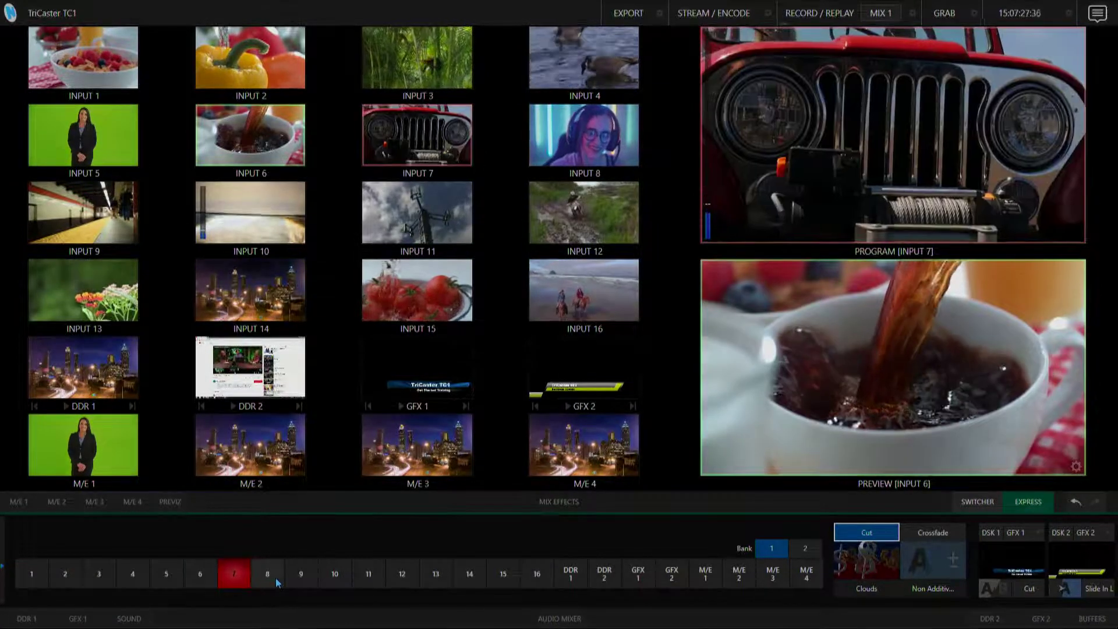
{"action": "left_click", "coordinate": [275, 578]}
{"action": "left_click", "coordinate": [230, 578]}
{"action": "left_click", "coordinate": [207, 579]}
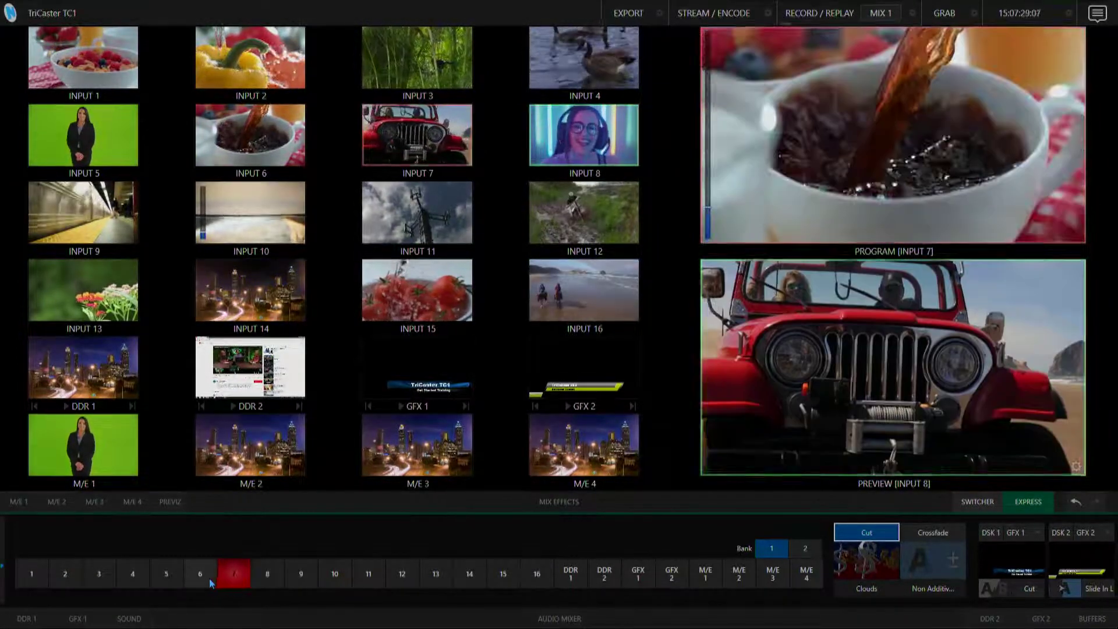
{"action": "left_click", "coordinate": [167, 577]}
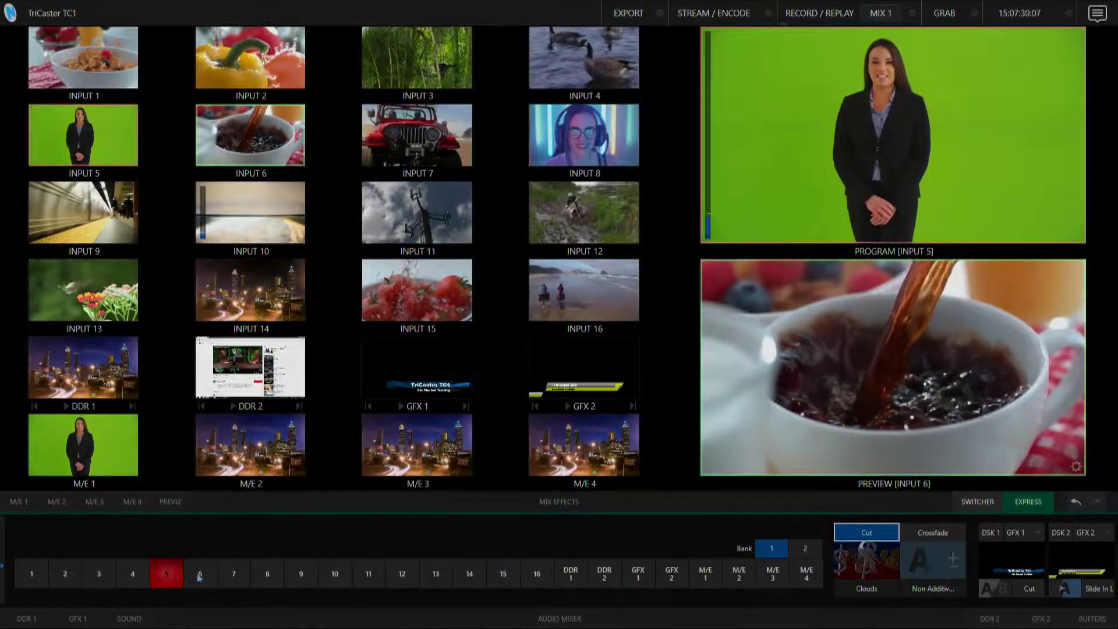
Switch source changes to Crossfade and crossfade Program to Input 7, then Input 8.
{"action": "left_click", "coordinate": [935, 529]}
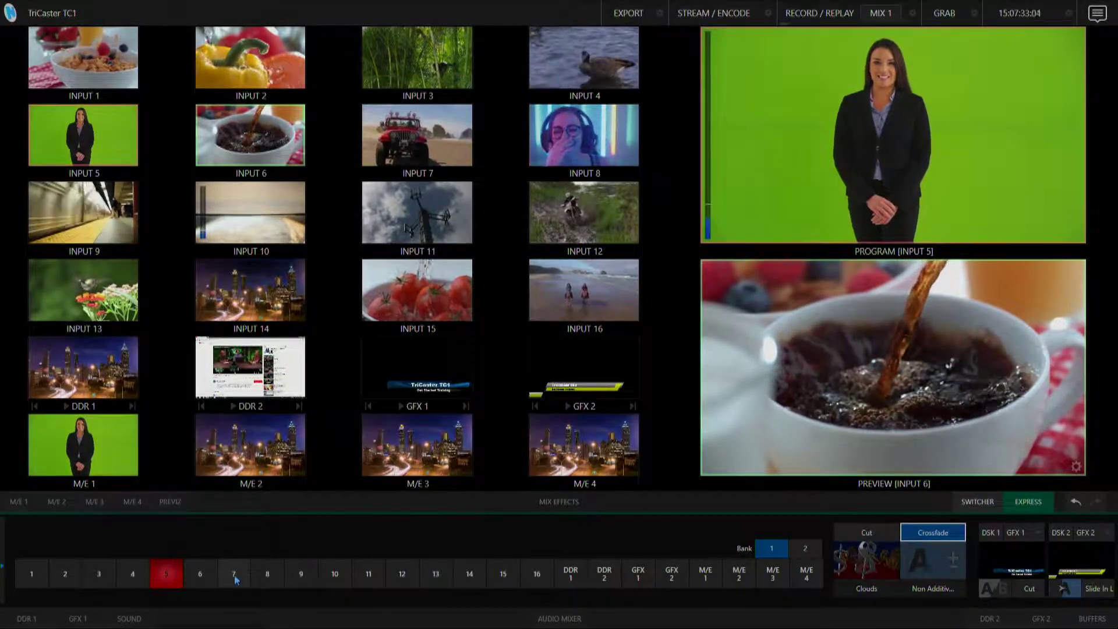
{"action": "left_click", "coordinate": [235, 576]}
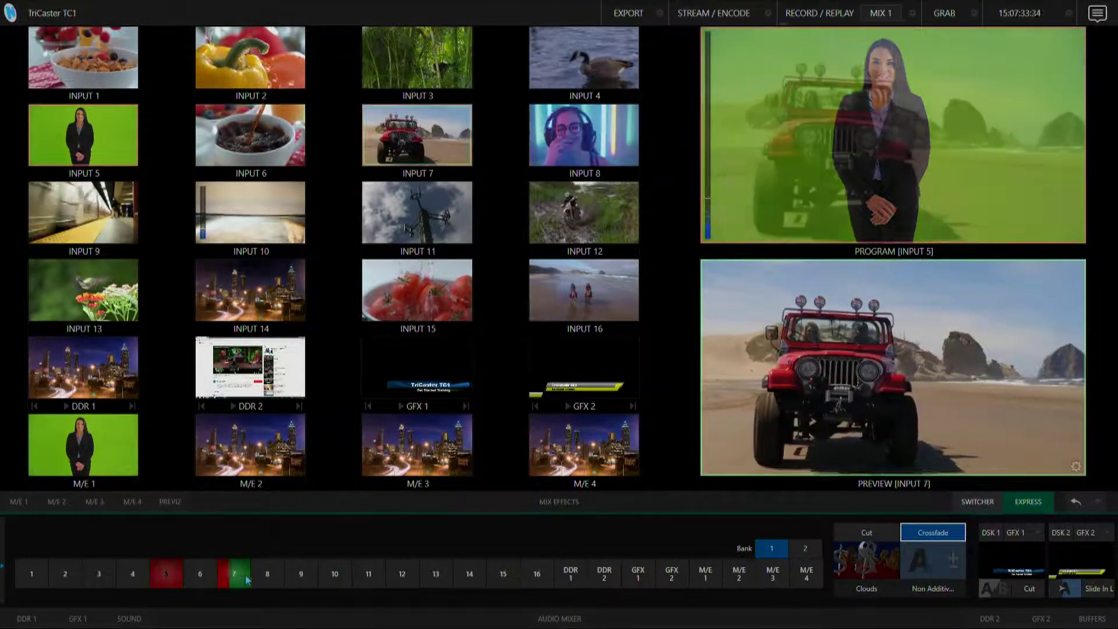
{"action": "left_click", "coordinate": [269, 574]}
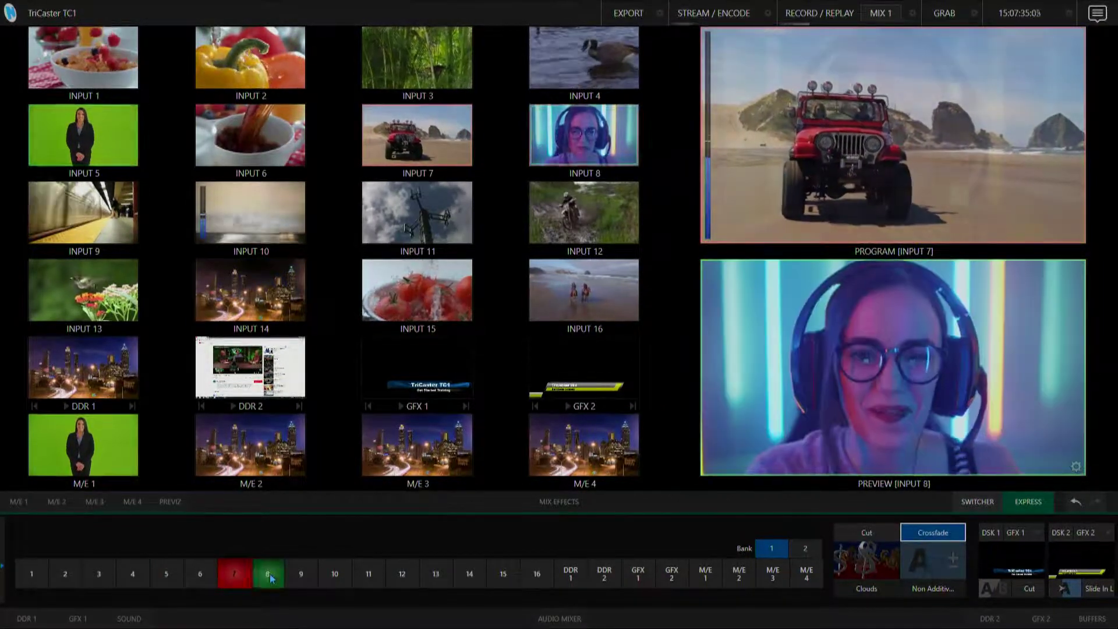
{"action": "left_click", "coordinate": [270, 574]}
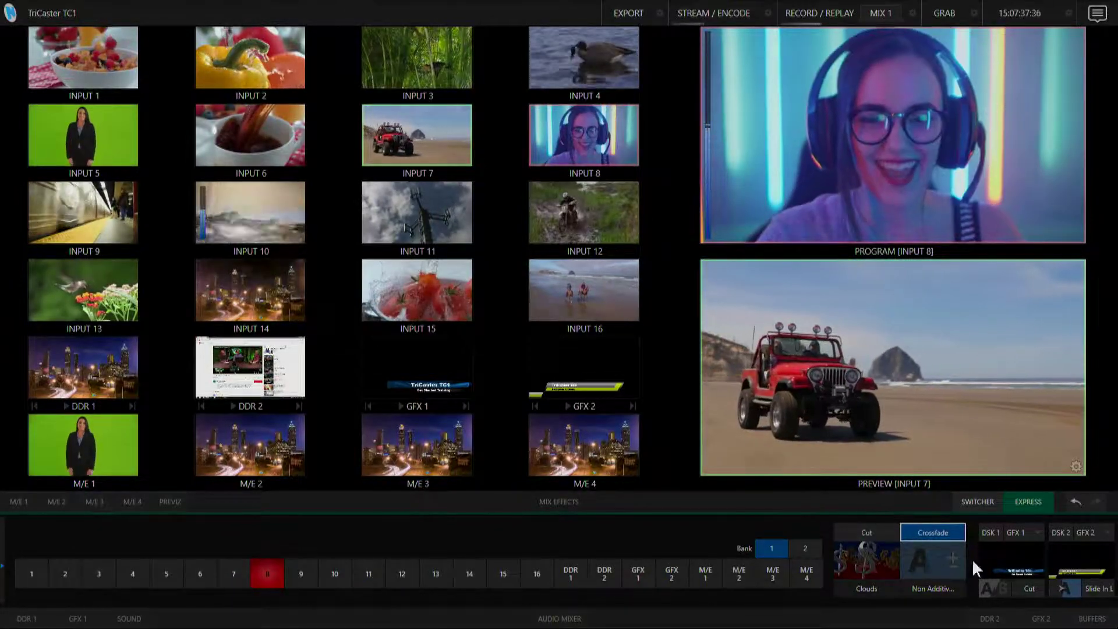
Flash the blue title on and off, then the green lower-third on and off.
{"action": "left_click", "coordinate": [1018, 561]}
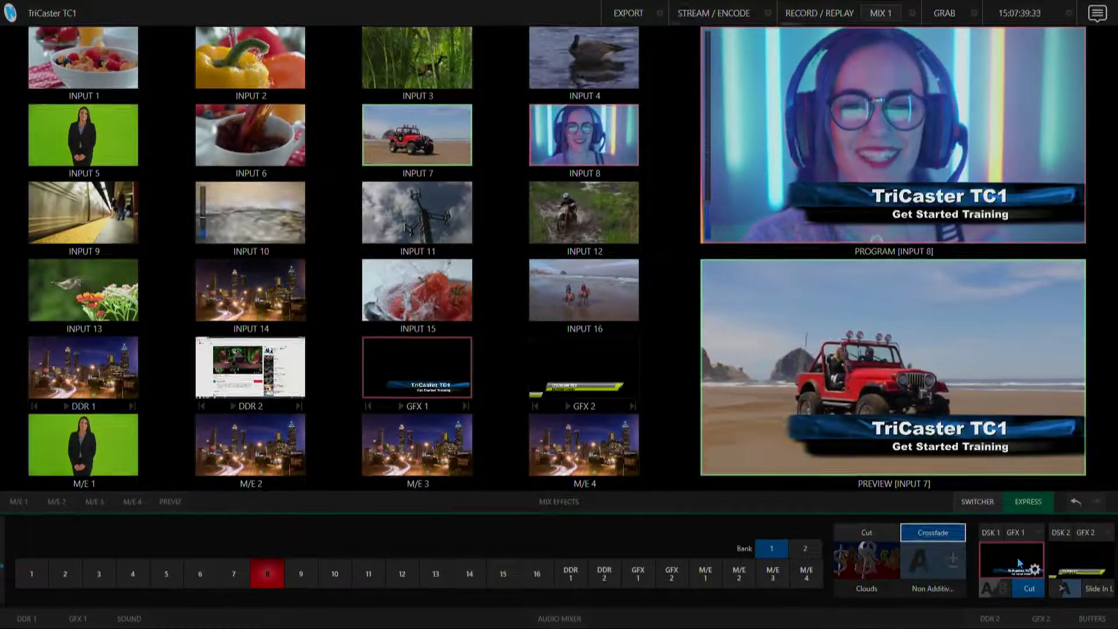
{"action": "left_click", "coordinate": [1020, 563]}
{"action": "left_click", "coordinate": [1084, 557]}
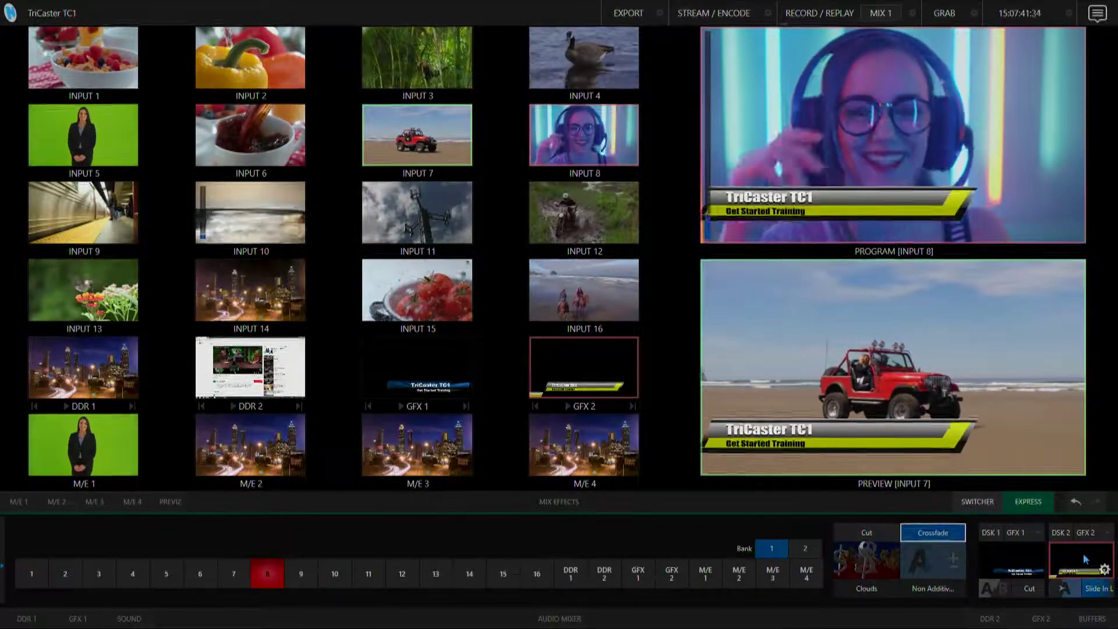
{"action": "left_click", "coordinate": [1084, 559]}
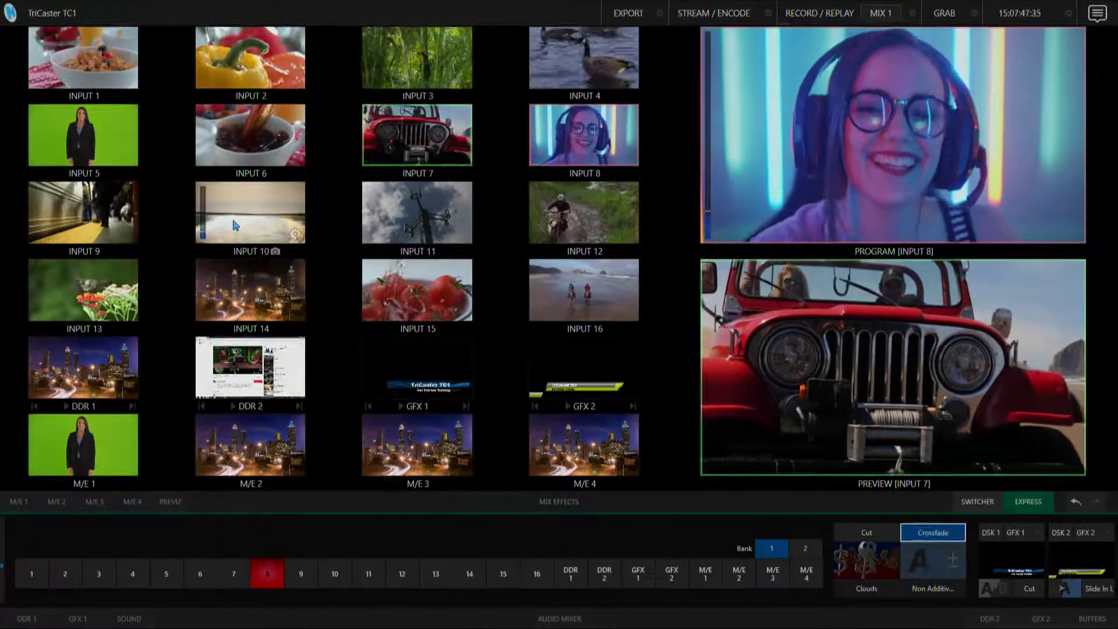
Preview and take Inputs 10, 6 and 2 to Program in turn, ending on Input 2.
{"action": "left_click", "coordinate": [243, 216]}
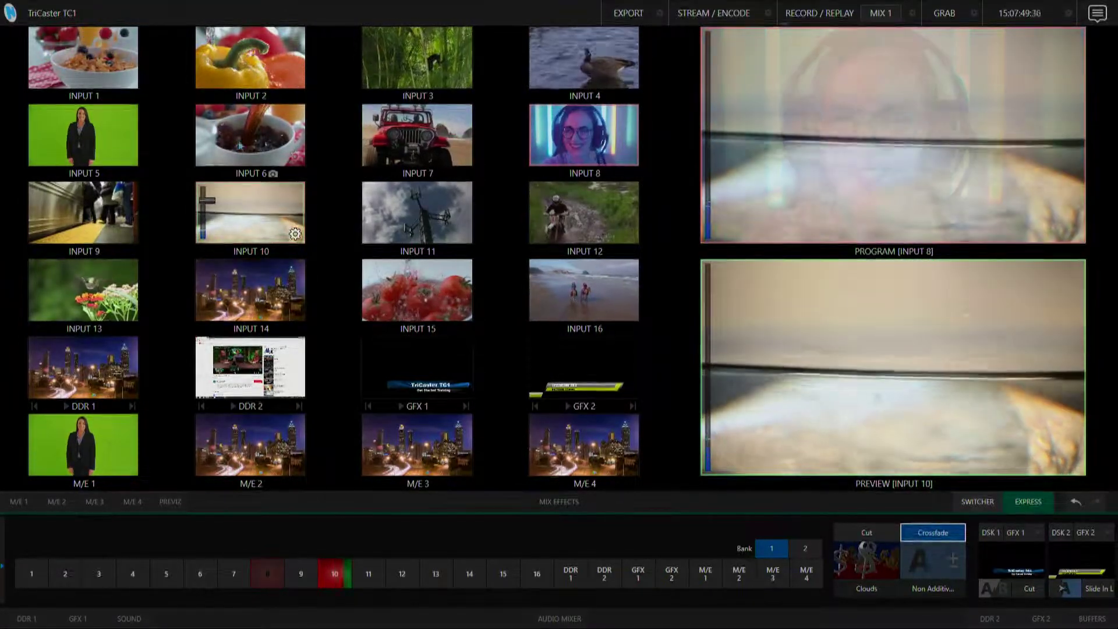
{"action": "key", "text": "Return"}
{"action": "left_click", "coordinate": [248, 124]}
{"action": "key", "text": "Return"}
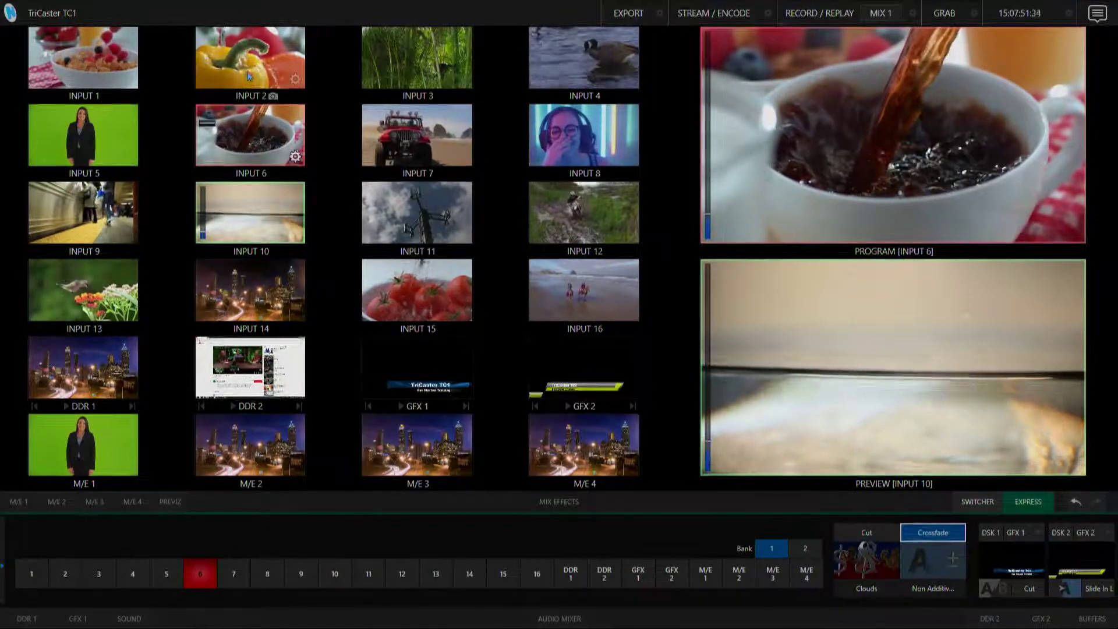
{"action": "left_click", "coordinate": [249, 71]}
{"action": "key", "text": "Return"}
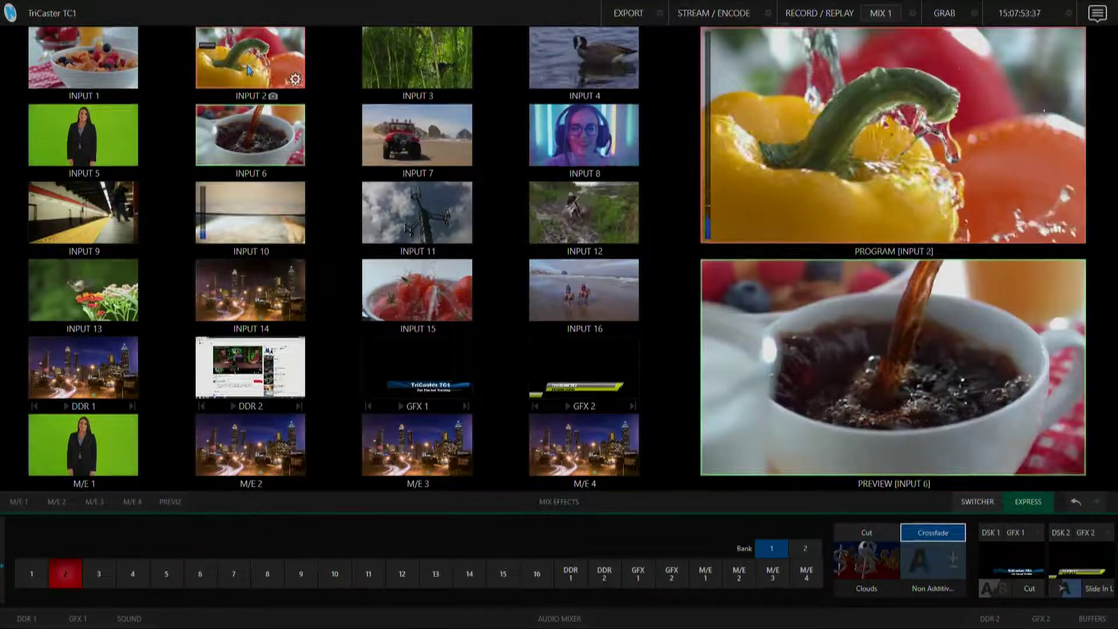